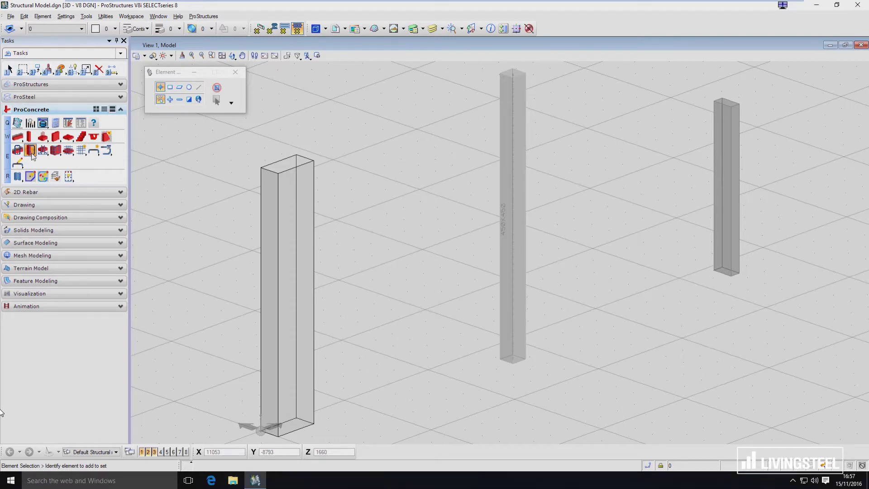
Open Column Reinforcing for the 900×600 column with 4 bars per face and 30 clearance
left_click(33, 156)
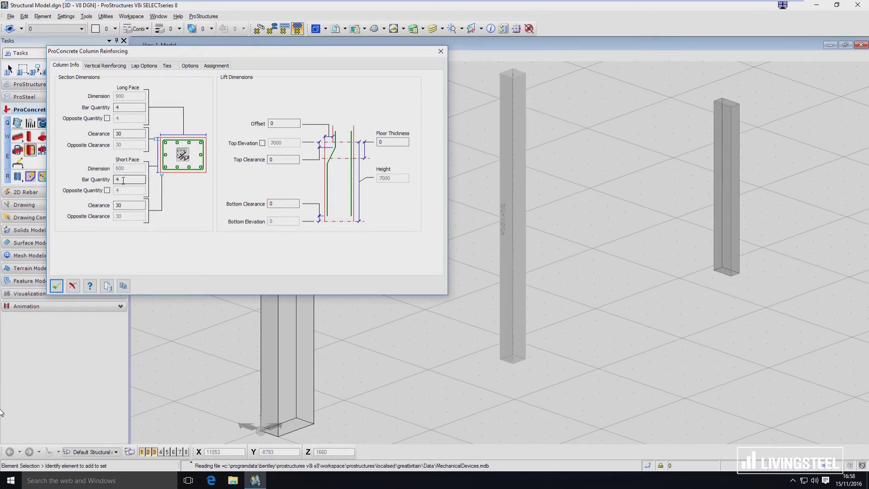
left_click(125, 109)
key("Tab")
key("Tab")
key("Tab")
left_click(107, 190)
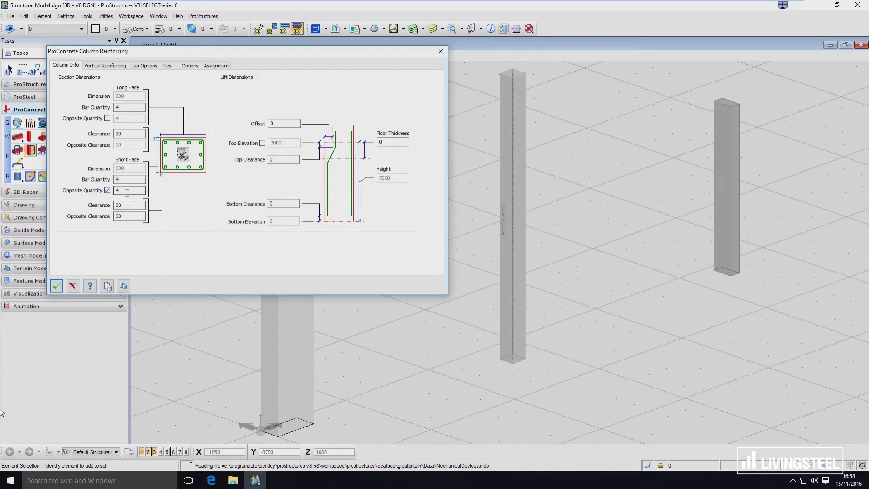
double_click(127, 191)
left_click(120, 66)
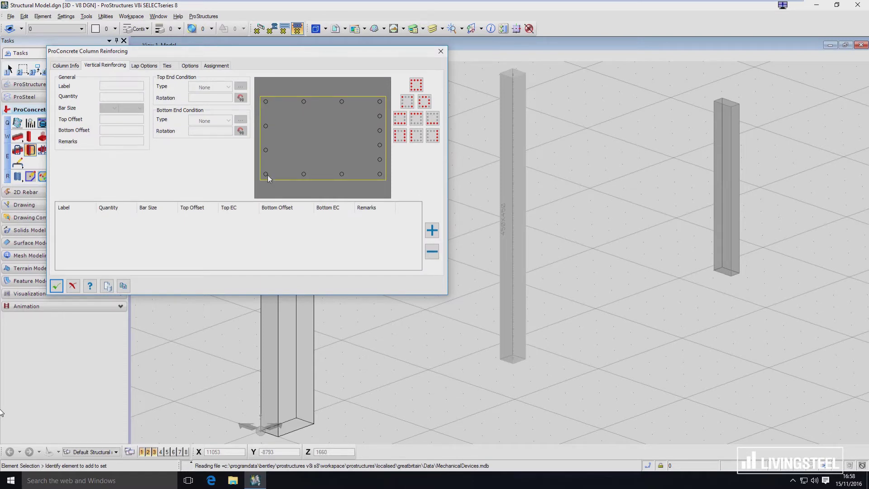
left_click(70, 65)
left_click(107, 191)
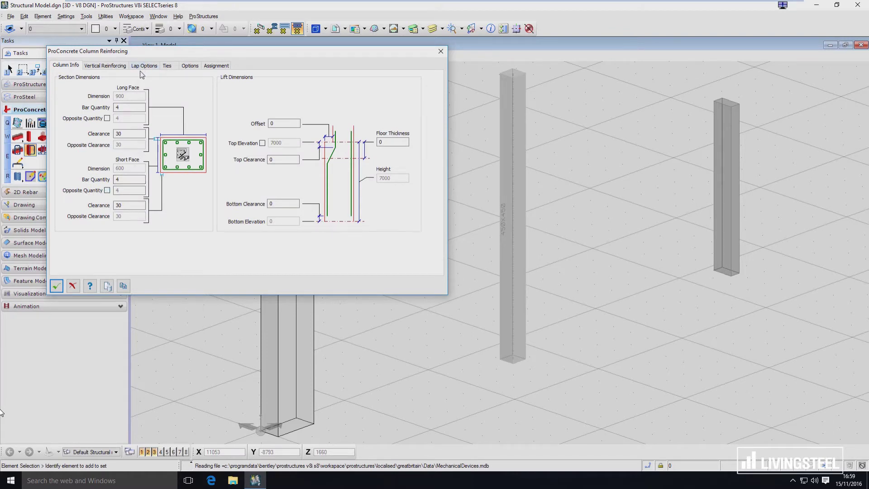
left_click(133, 109)
left_click(121, 134)
Retarget reinforcing to the right-hand 600×300 column and show its vertical bar layout
left_click(184, 155)
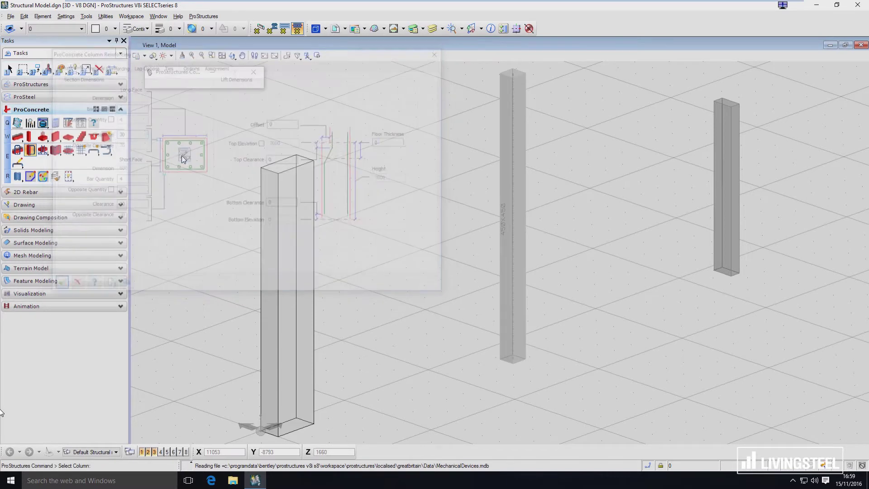
left_click(704, 127)
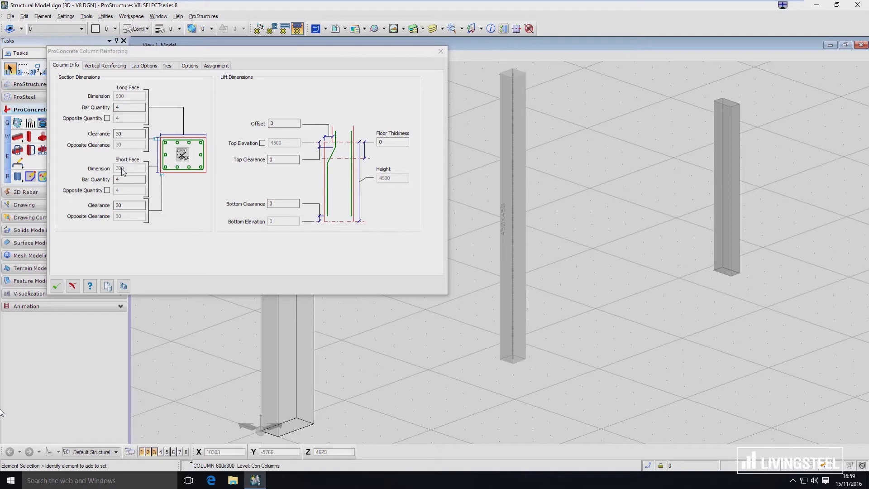
left_click(105, 66)
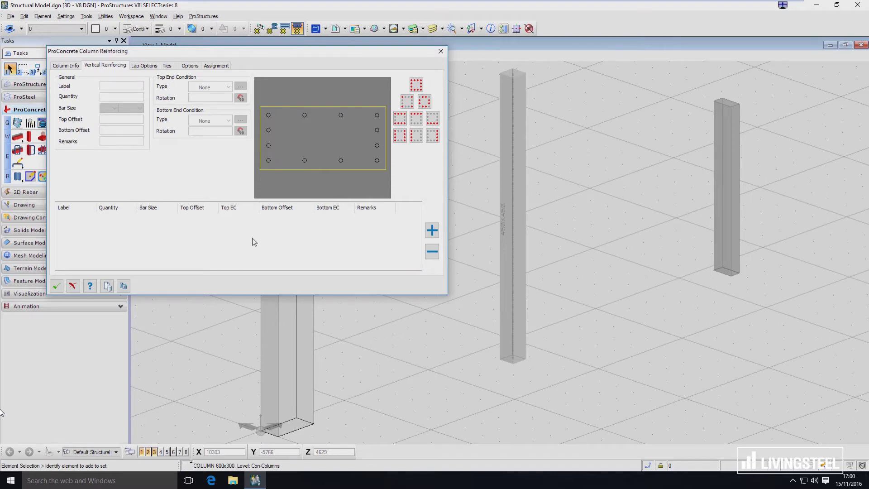
Add vertical bar set A with T20 bars, keeping the top end condition None
left_click(432, 230)
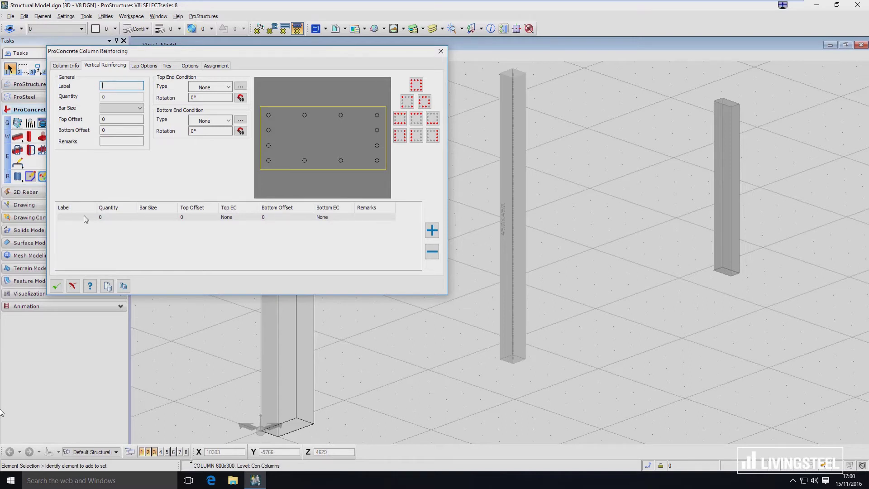
left_click(140, 108)
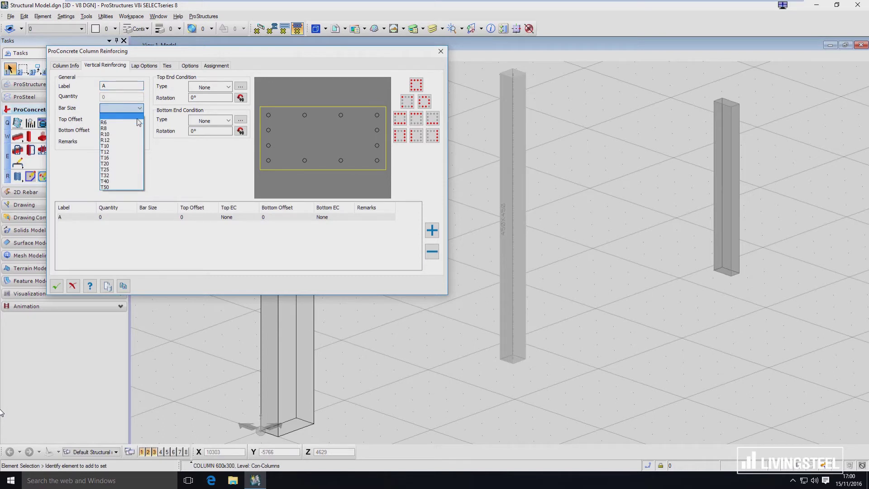
left_click(108, 165)
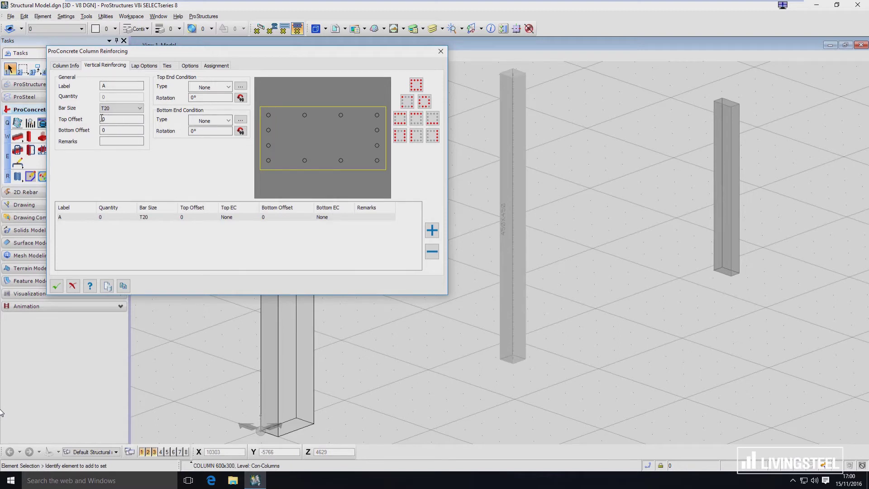
left_click(113, 130)
left_click(211, 87)
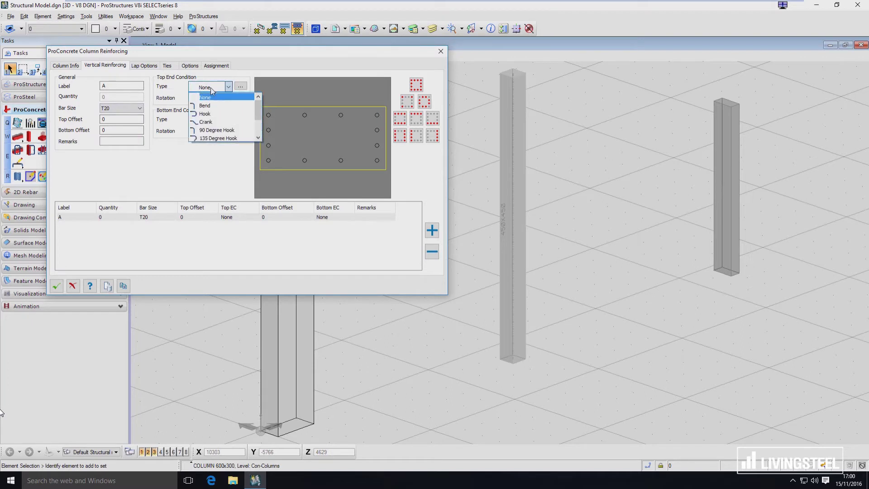
scroll(219, 122, "down", 1)
scroll(222, 127, "down", 2)
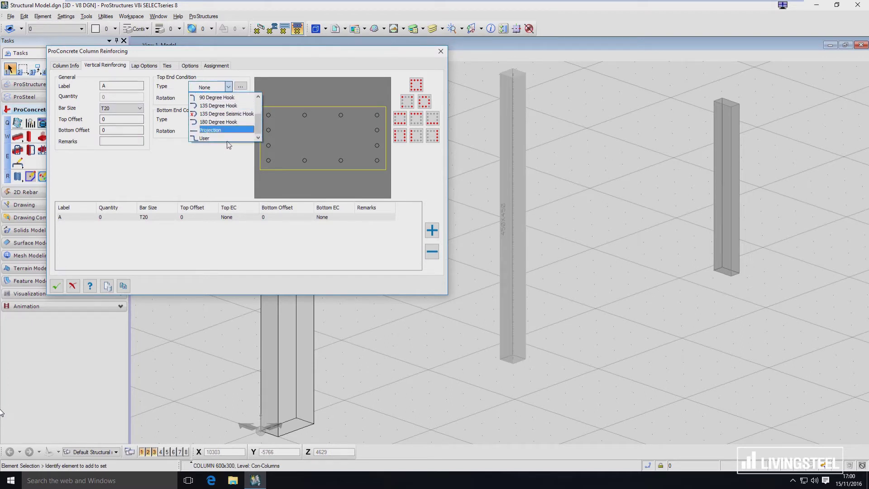
left_click(229, 170)
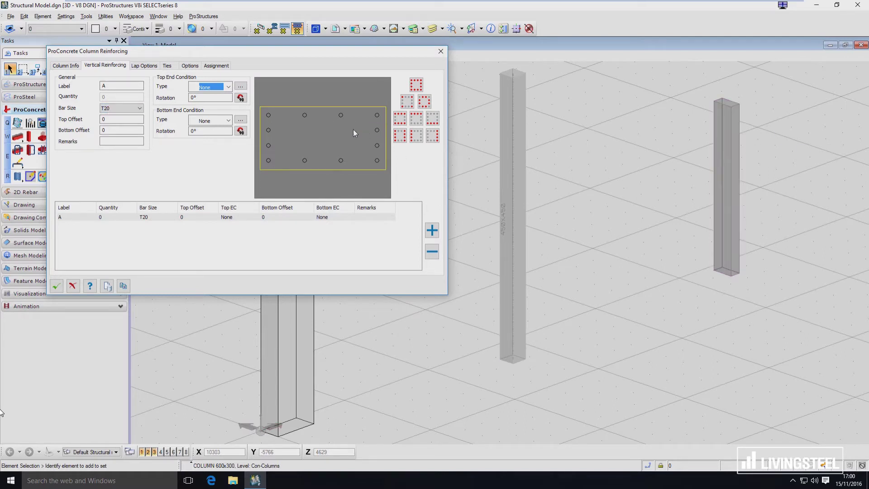
Place set A's four T20 bars in the column corners
left_click(269, 115)
scroll(747, 118, "up", 3)
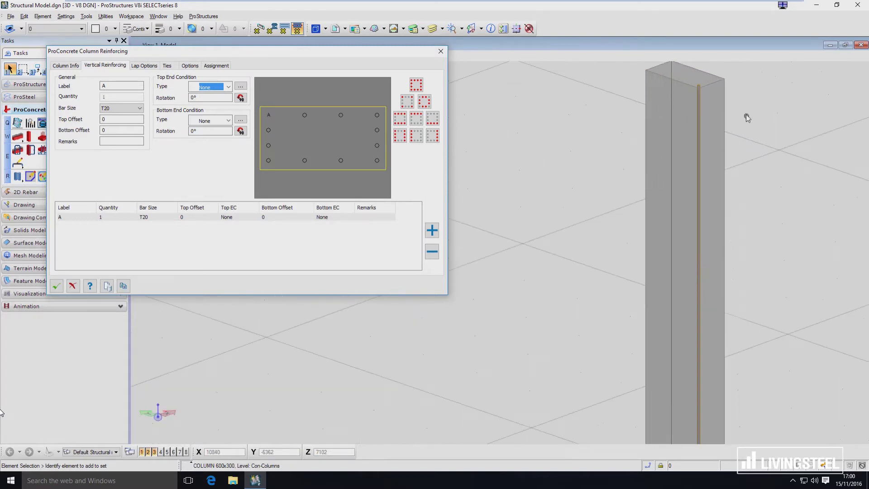
scroll(607, 169, "up", 2)
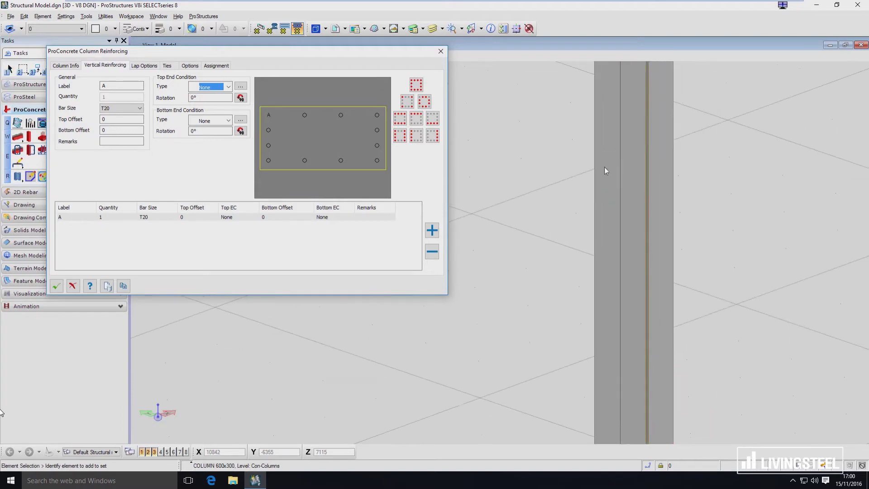
scroll(604, 170, "down", 3)
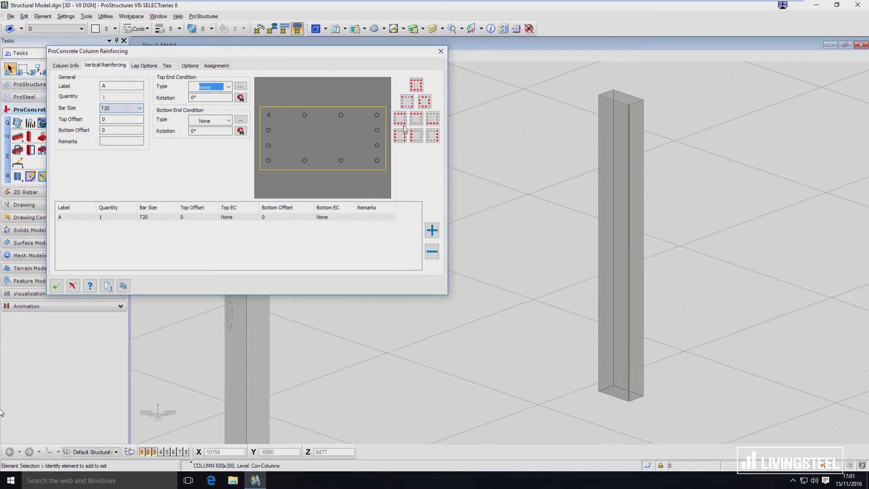
left_click(408, 101)
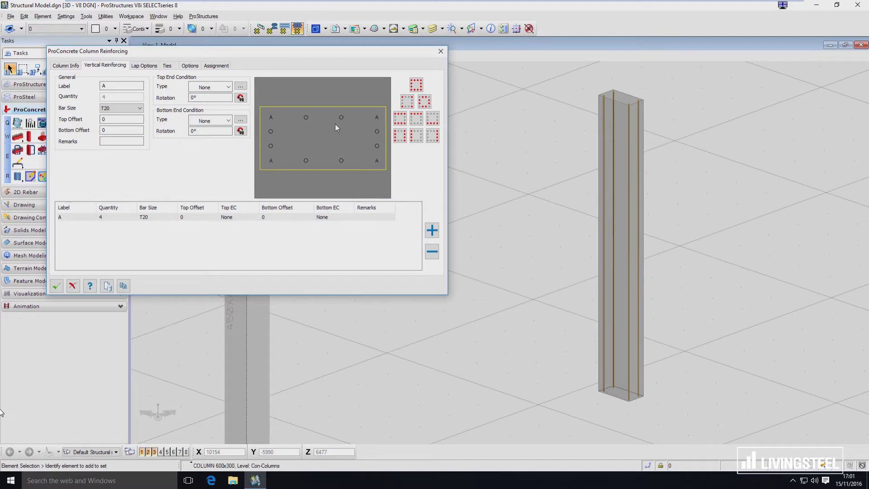
Add bar set B with eight T16 bars placed along the column faces
left_click(431, 230)
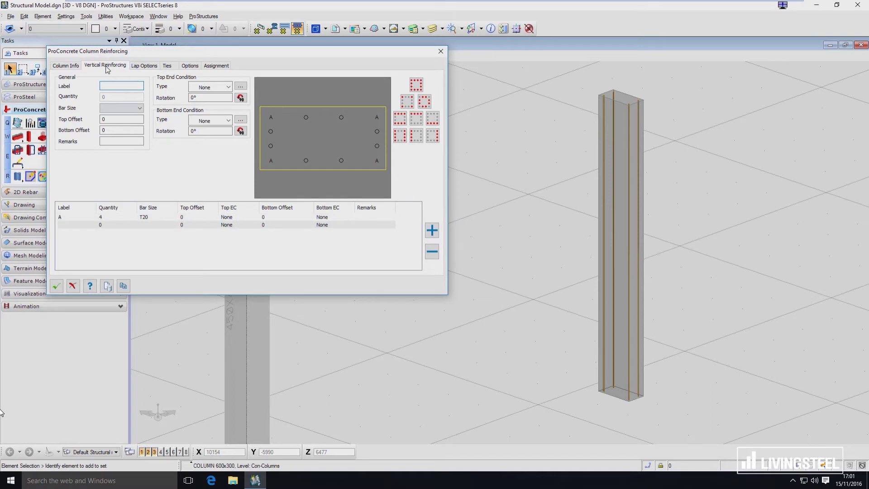
left_click(113, 109)
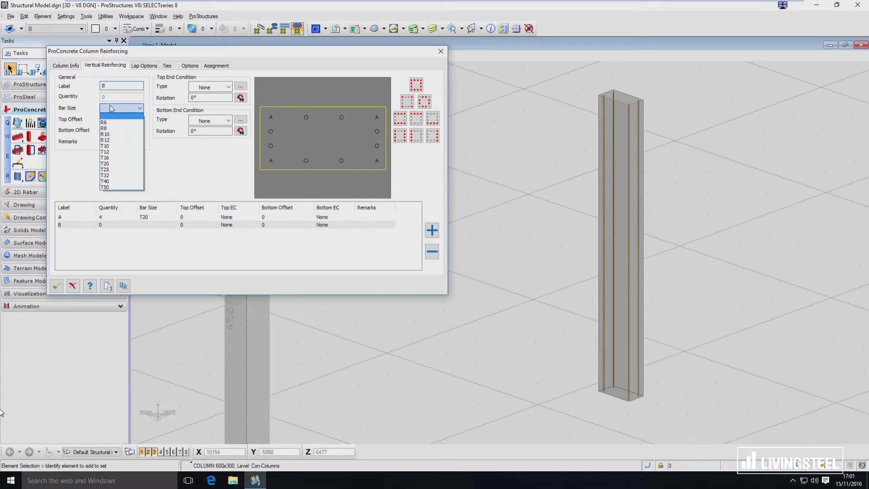
left_click(120, 159)
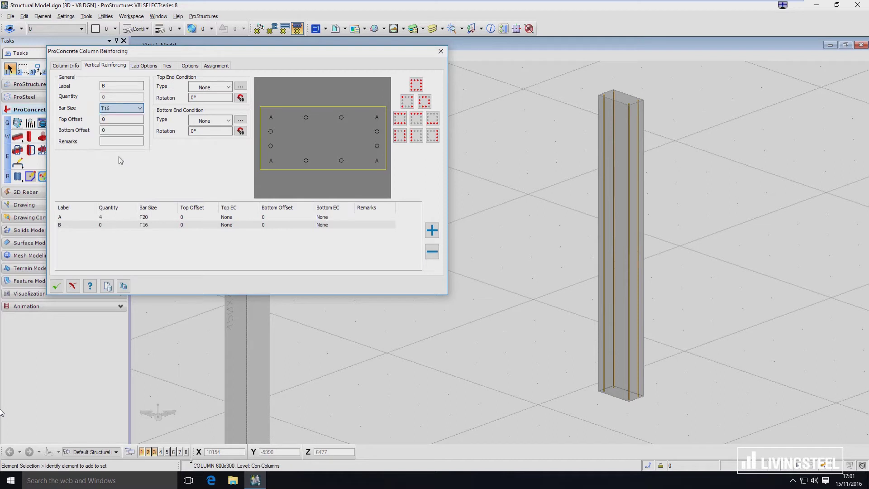
left_click(426, 102)
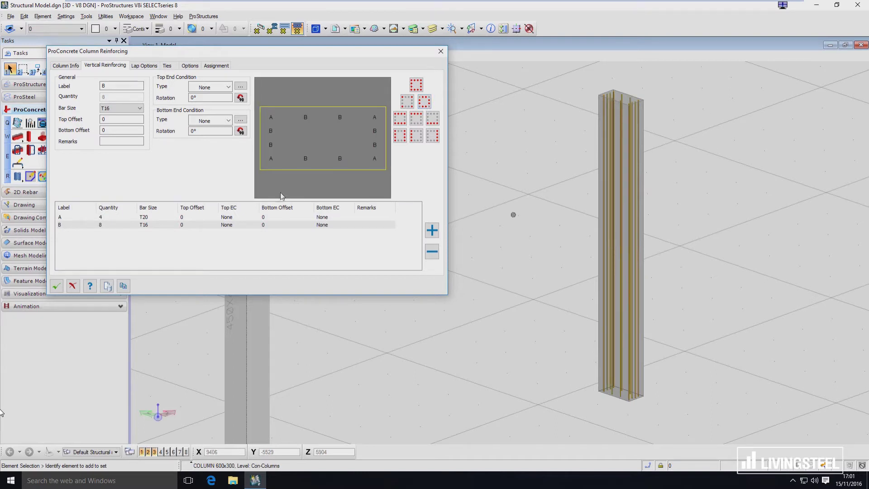
Give set B a top offset of 1000 and bottom offset of -1000
left_click(105, 120)
double_click(105, 120)
key("Tab")
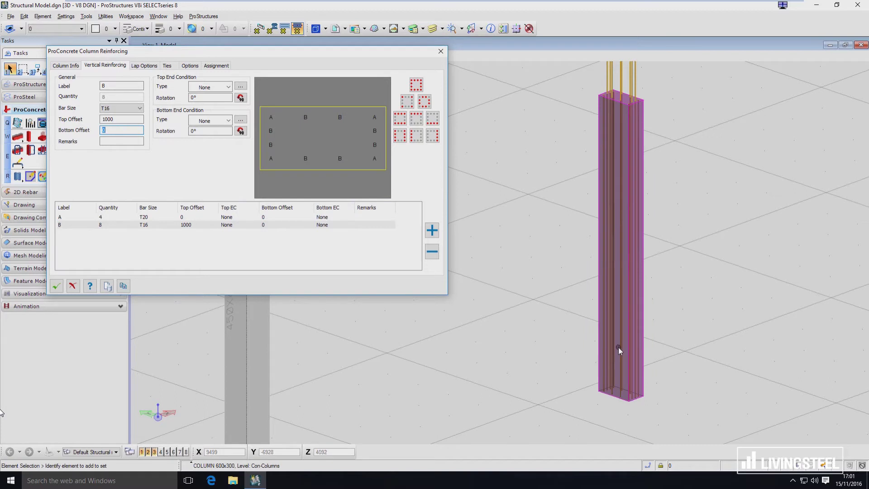
type("1000")
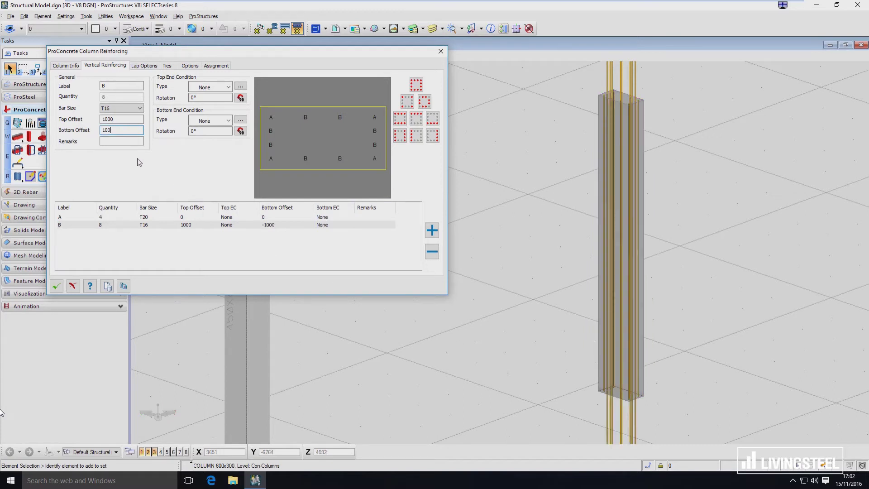
key("Tab")
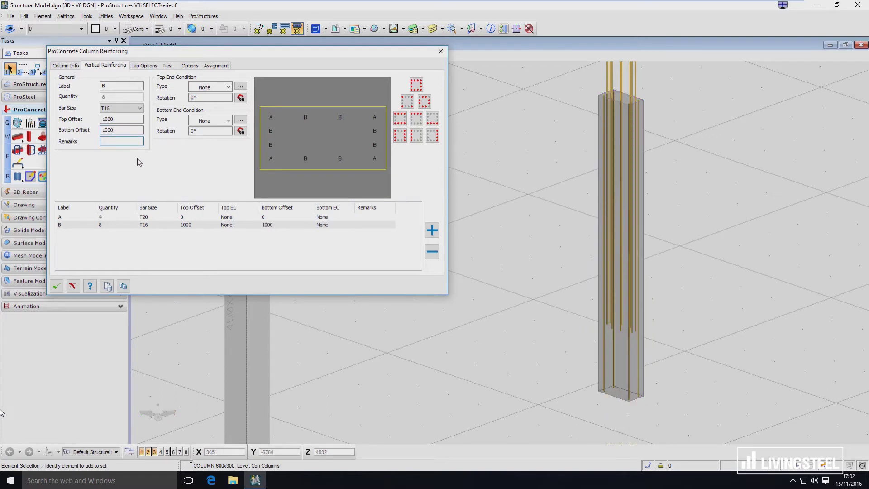
key("shift+Tab")
type("-1000")
key("Tab")
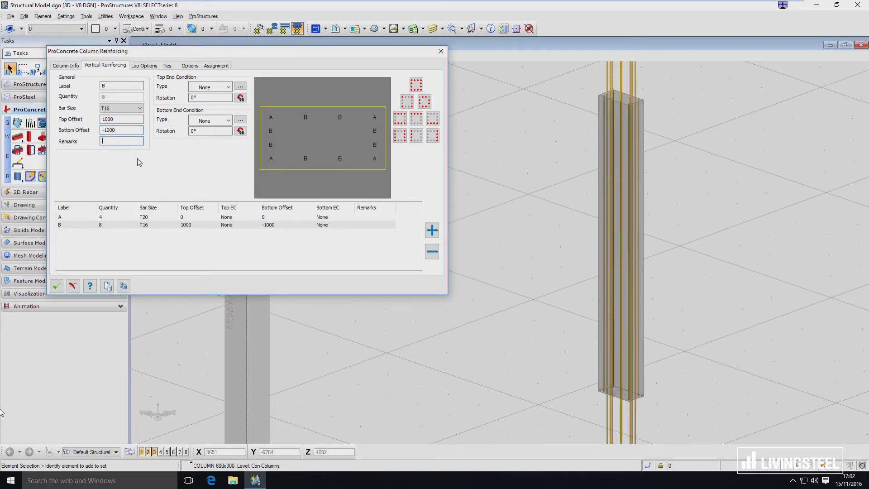
mouse_move(686, 256)
middle_mouse_down()
mouse_move(684, 220)
mouse_move(683, 262)
middle_mouse_up()
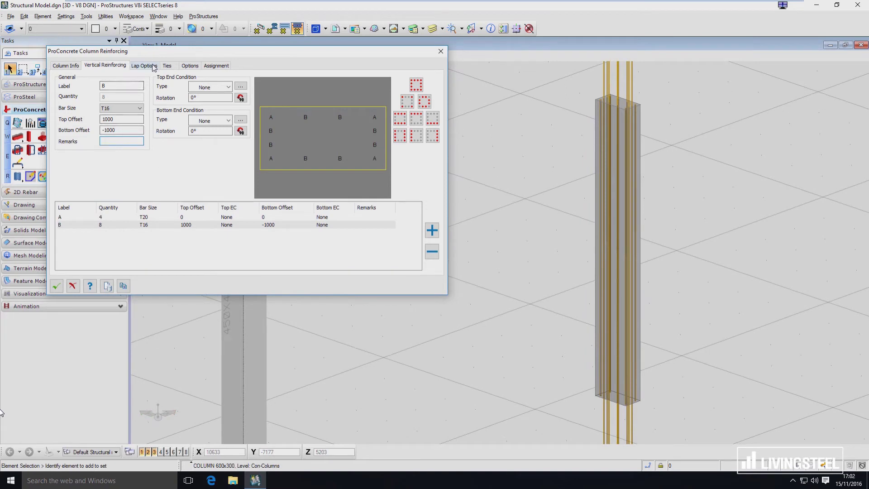
Show the Ties page, adding then removing a zone to leave the list empty
left_click(166, 66)
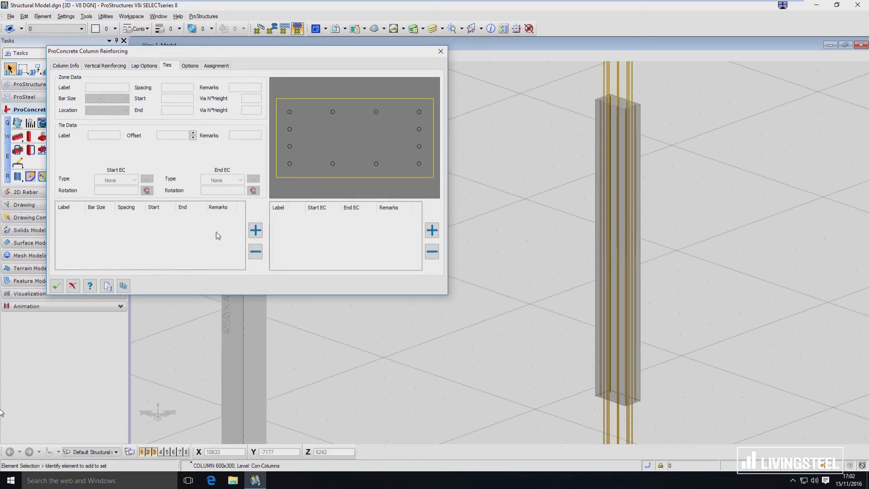
left_click(256, 231)
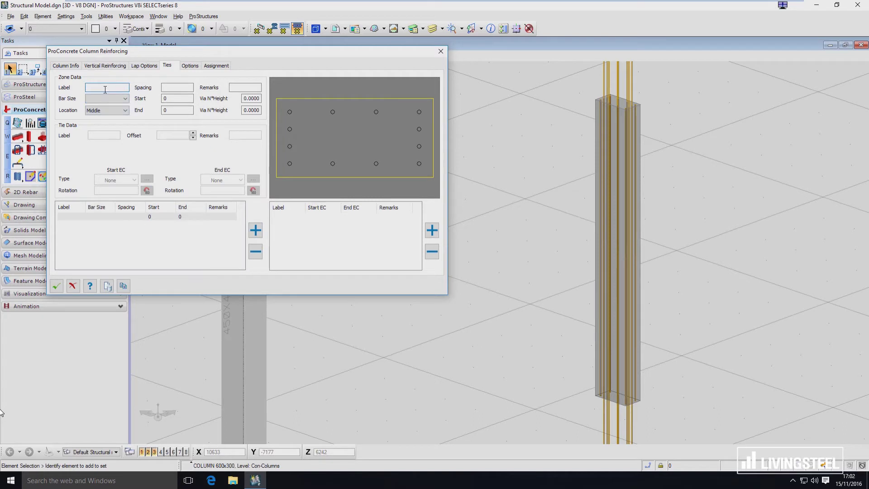
left_click(255, 251)
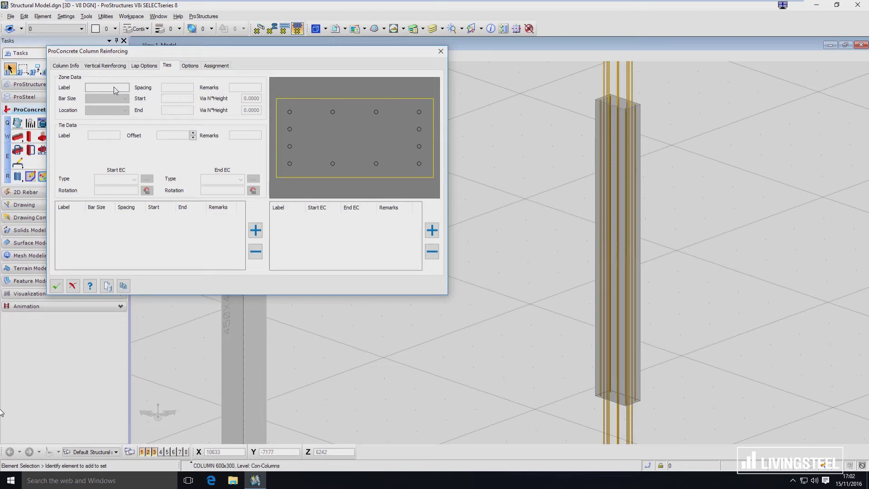
Add tie zone 1 with R8 bars located at the Top
left_click(255, 231)
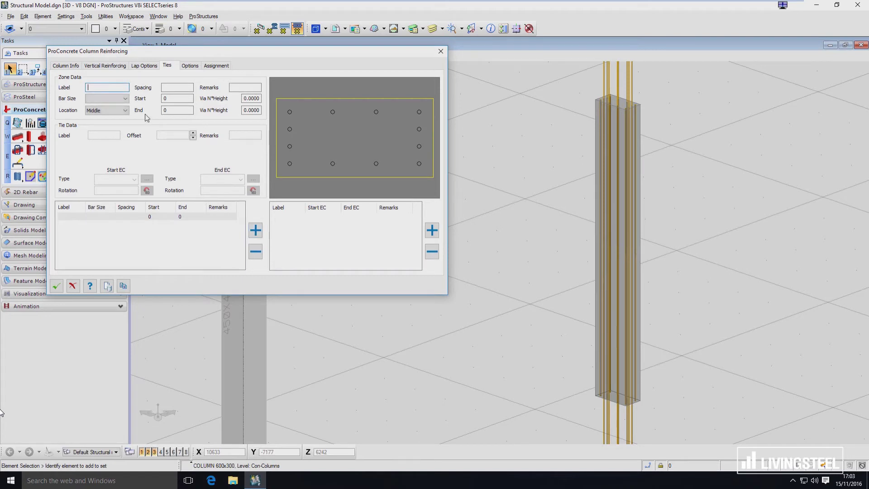
type("1")
left_click(122, 99)
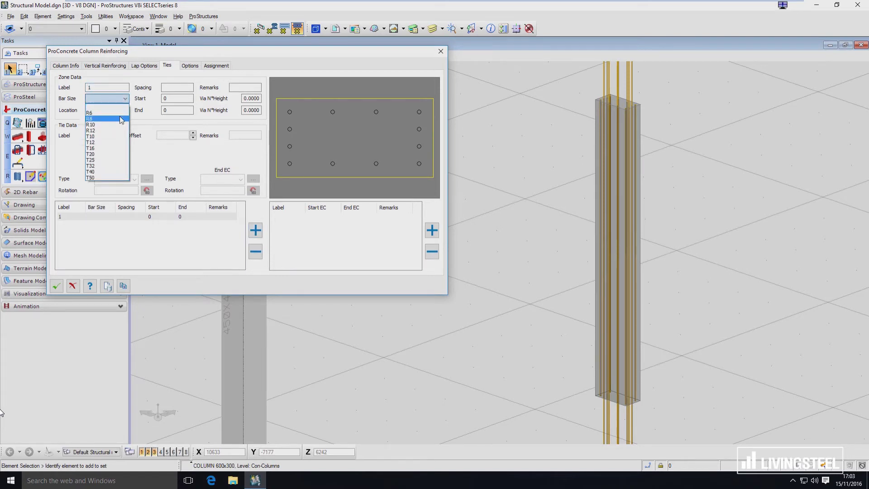
left_click(123, 119)
left_click(124, 111)
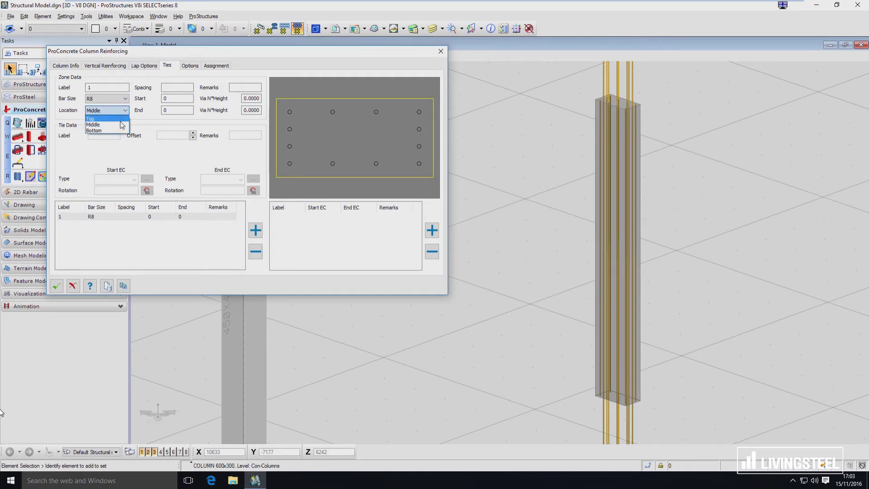
left_click(120, 119)
Set zone 1 spacing 150, start 30, end 1500, and add its first tie
left_click(180, 88)
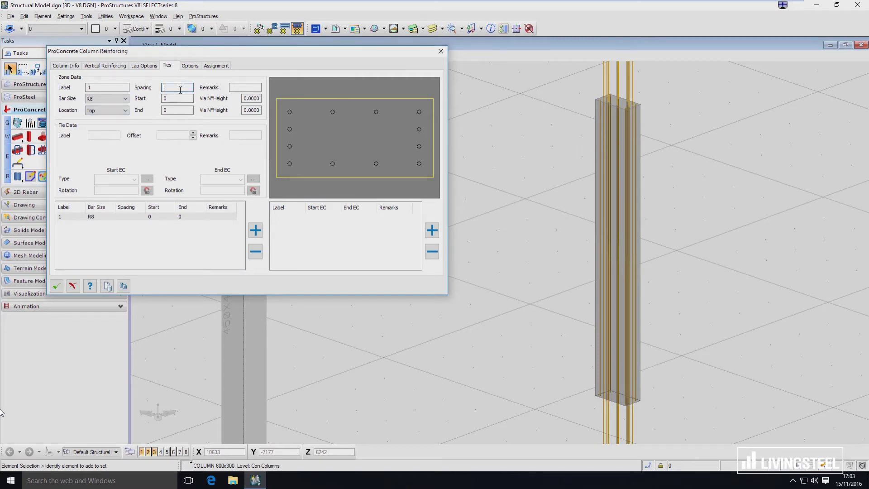
type("10")
key("BackSpace")
type("50")
key("Tab")
type("30")
key("Tab")
type("1500")
left_click(189, 100)
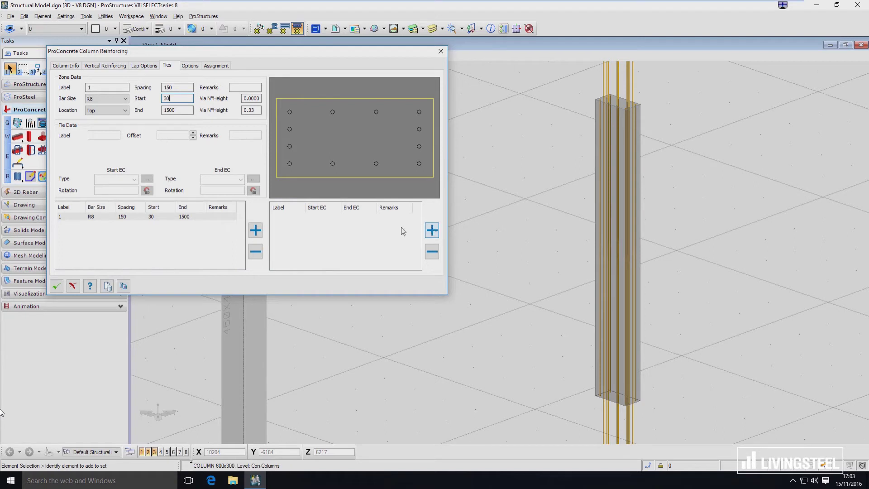
left_click(433, 231)
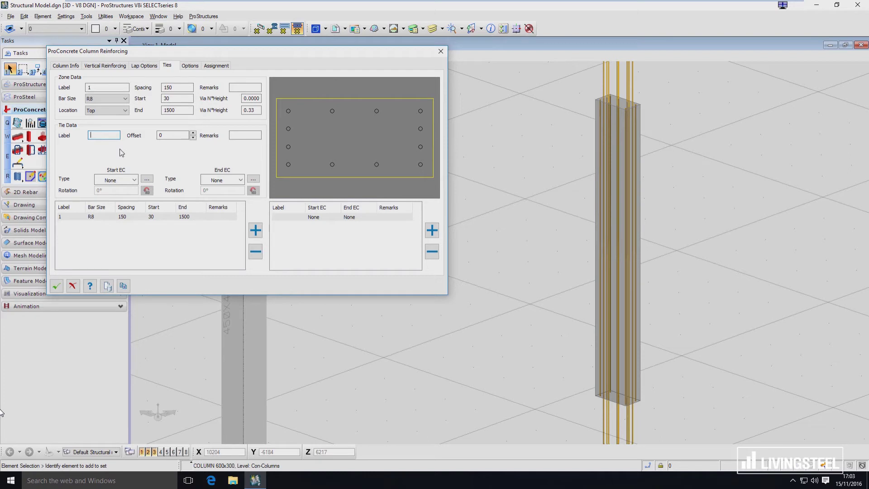
Label the tie T1 and route it along the top row and down the left bars
type("T1")
left_click(289, 112)
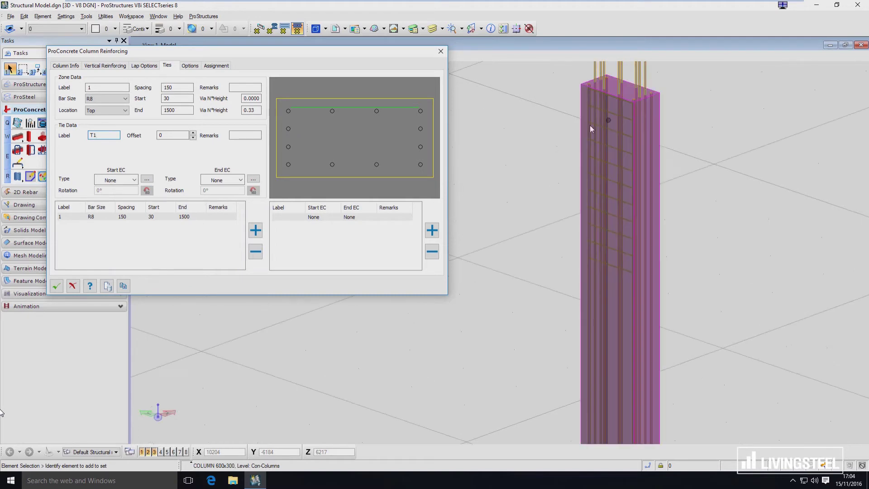
scroll(593, 127, "up", 3)
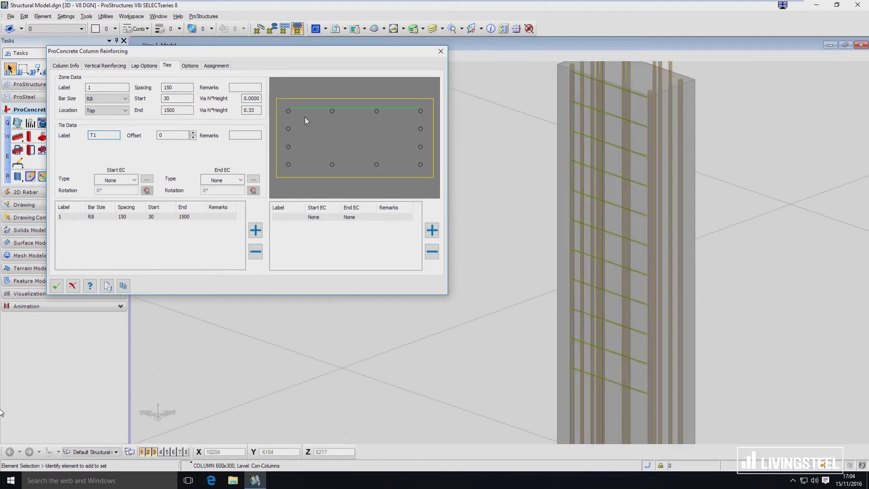
left_click(288, 164)
Close tie T1 into a loop around all the outer bars
left_click(599, 384)
left_click(421, 165)
left_click(420, 111)
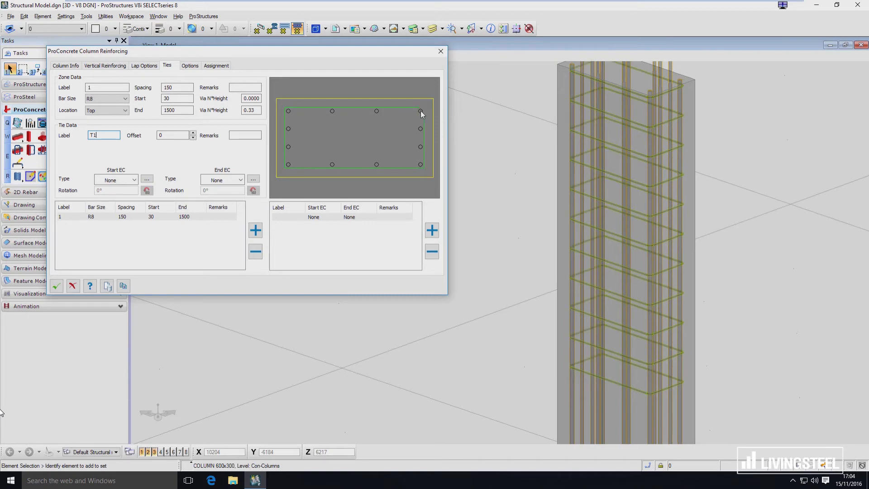
Set both T1 start and end conditions to 90 Degree Hook
left_click(130, 181)
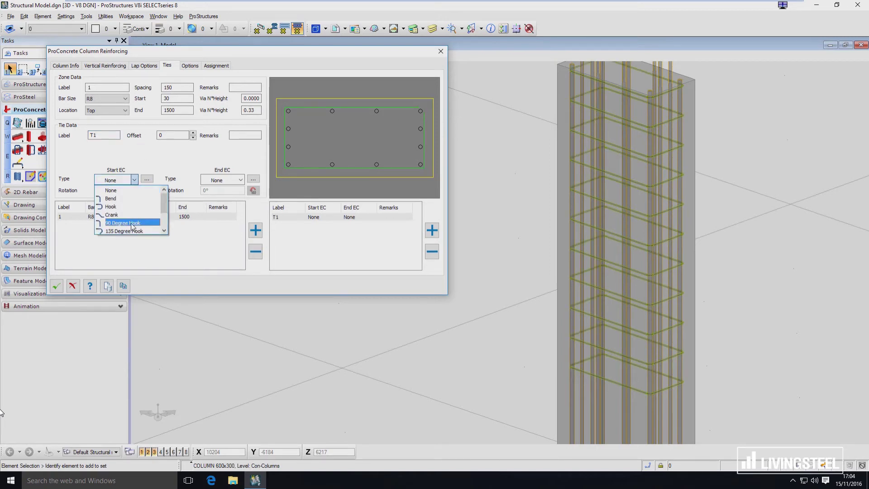
left_click(131, 223)
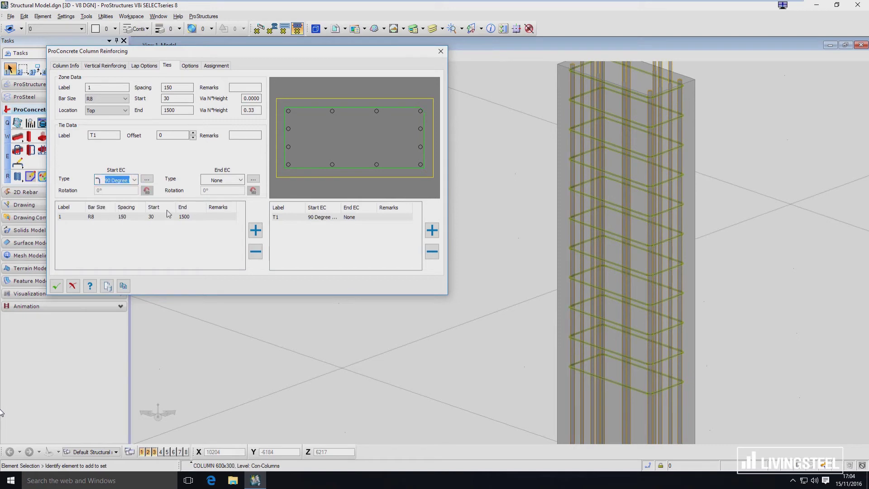
left_click(223, 181)
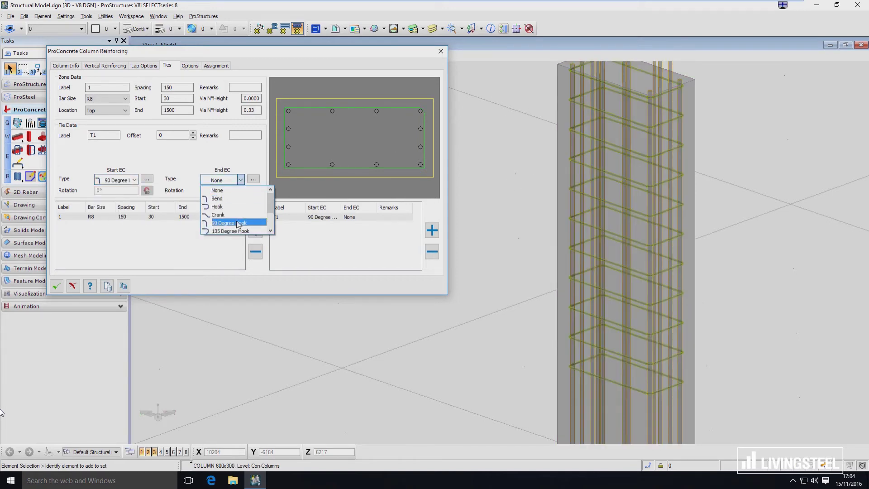
left_click(238, 223)
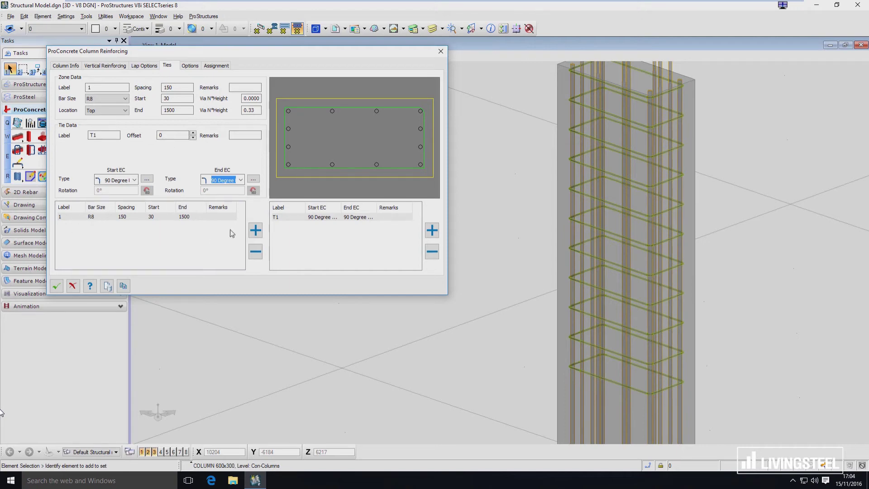
scroll(602, 146, "down", 3)
middle_click_drag(602, 147, 601, 164)
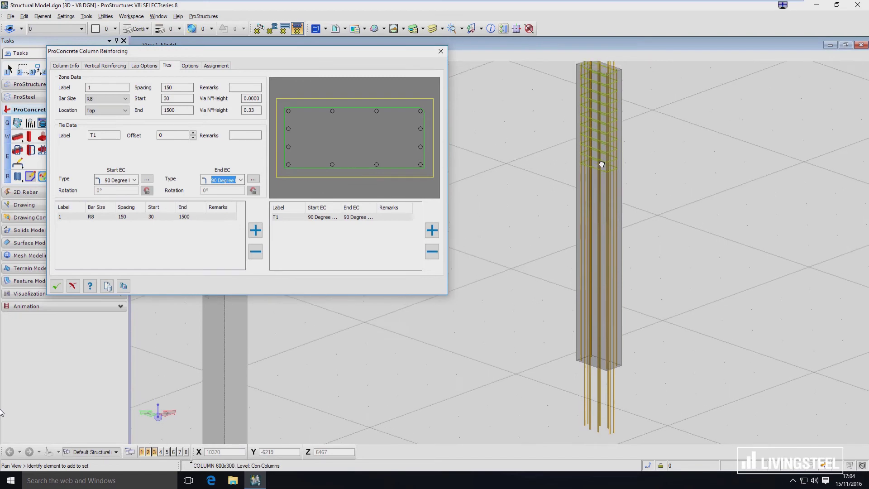
Add tie zone 2 with R8 bars at 300 spacing, located at the Bottom
left_click(256, 231)
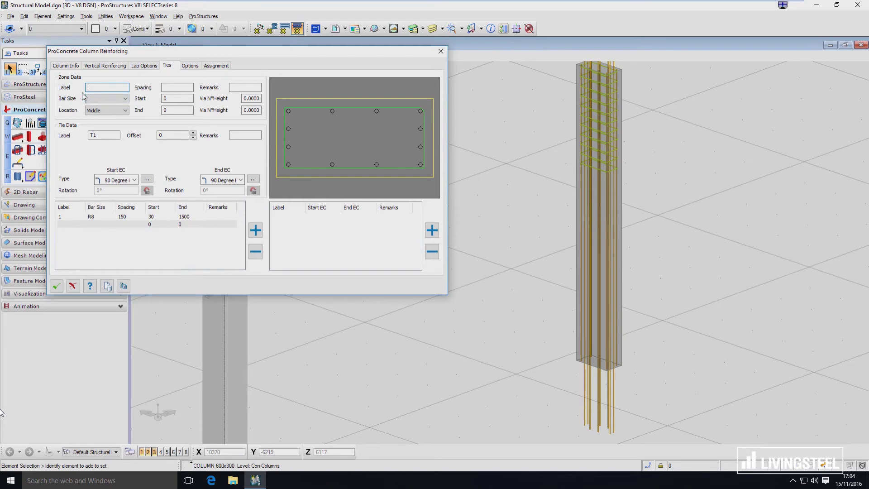
type("2")
left_click(115, 98)
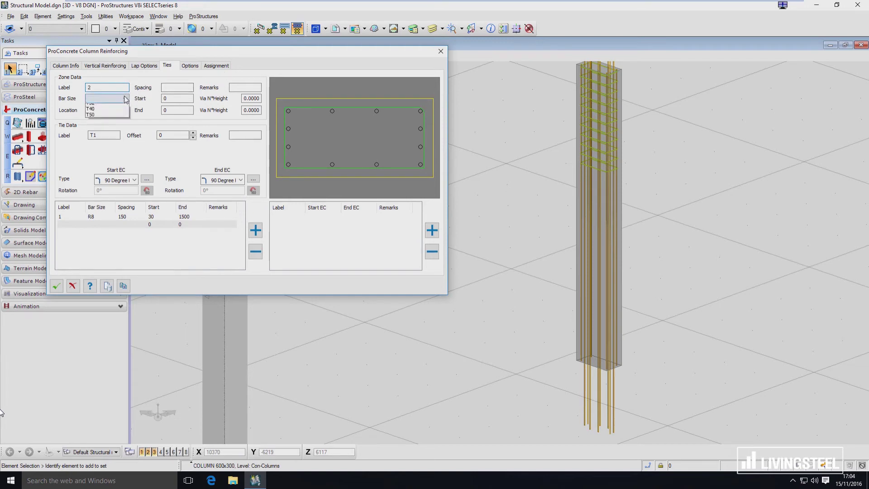
left_click(115, 119)
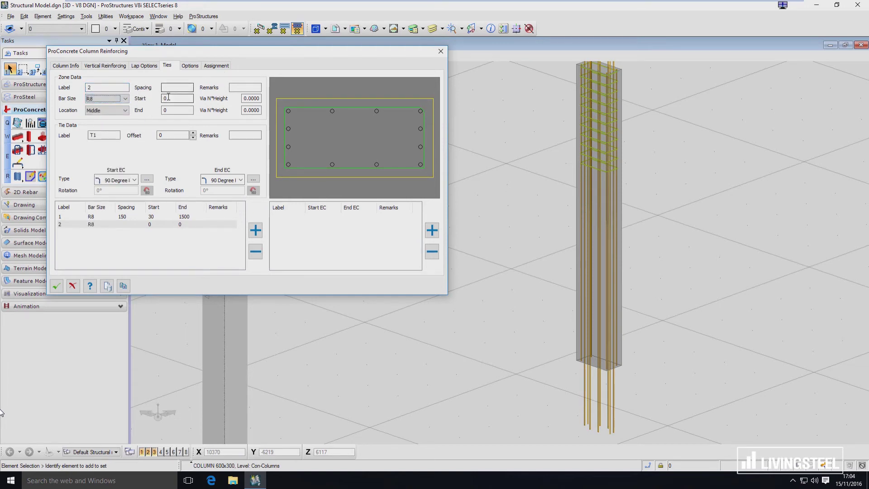
left_click(172, 88)
type("300")
key("BackSpace")
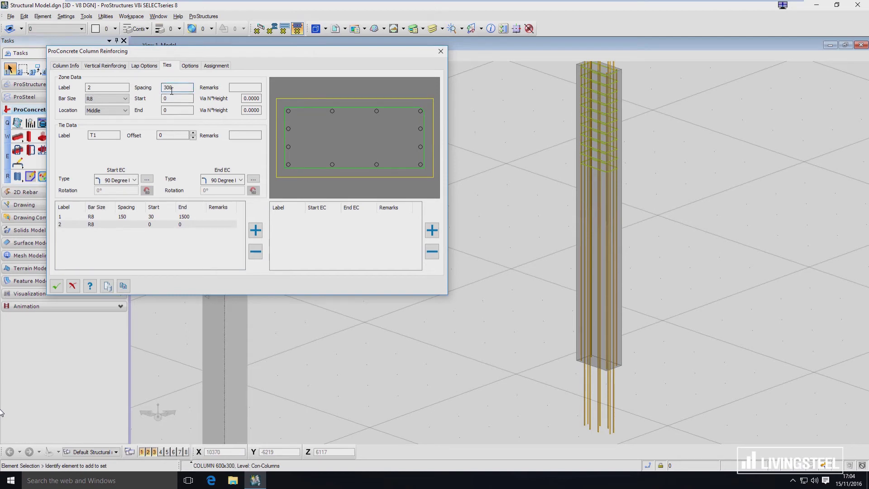
left_click(185, 99)
left_click(113, 110)
left_click(113, 134)
Set zone 2 to start at 30 and end at 1500
double_click(179, 99)
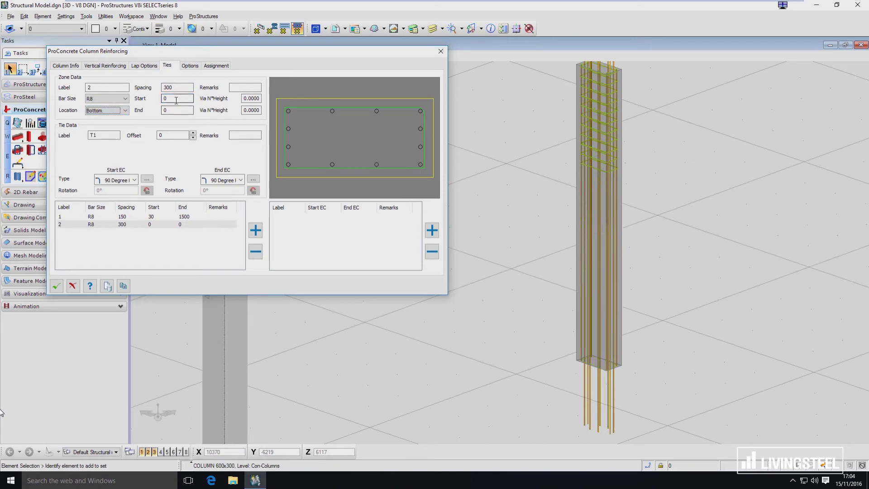
type("30")
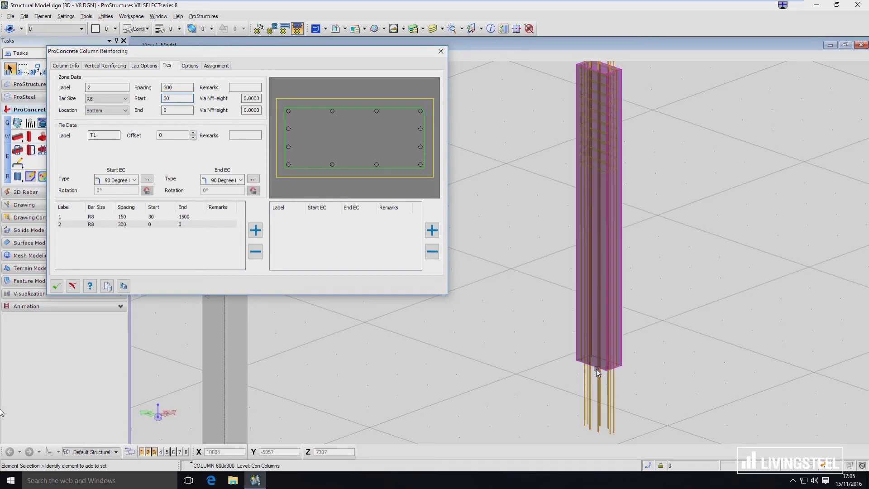
left_click(167, 110)
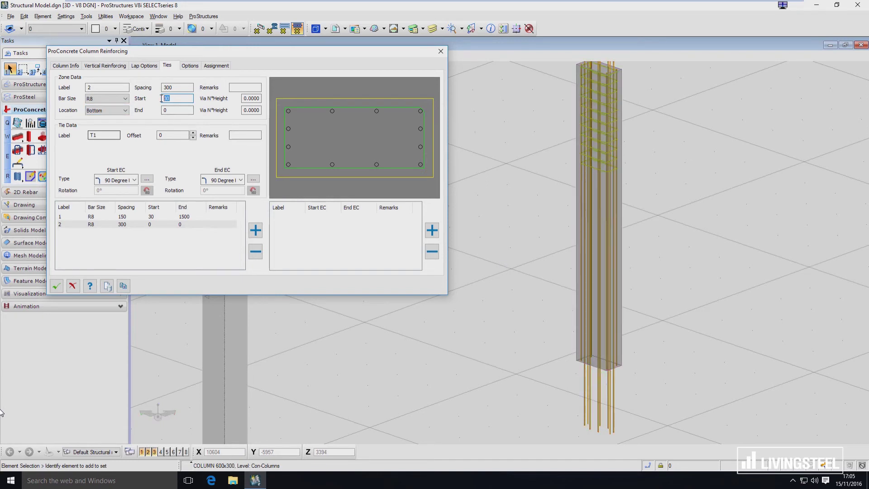
double_click(164, 110)
type("1500")
key("Tab")
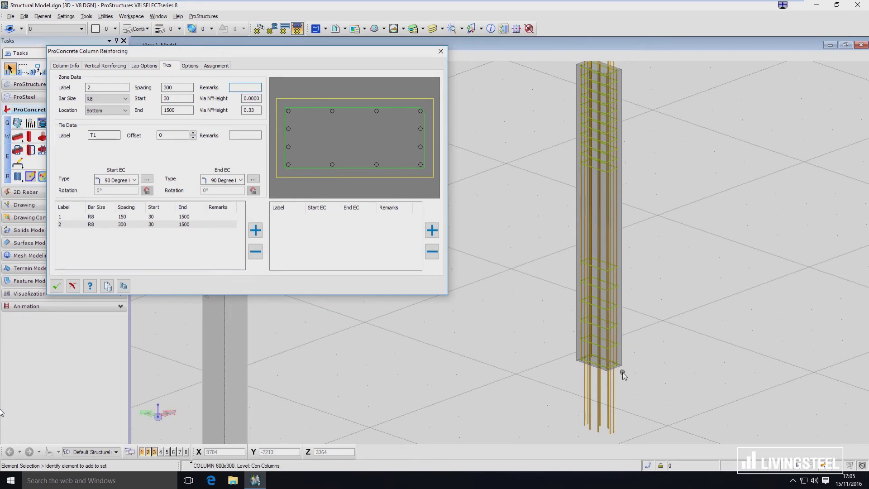
Add tie zone 3 with R8 bars at 200 spacing
left_click(256, 230)
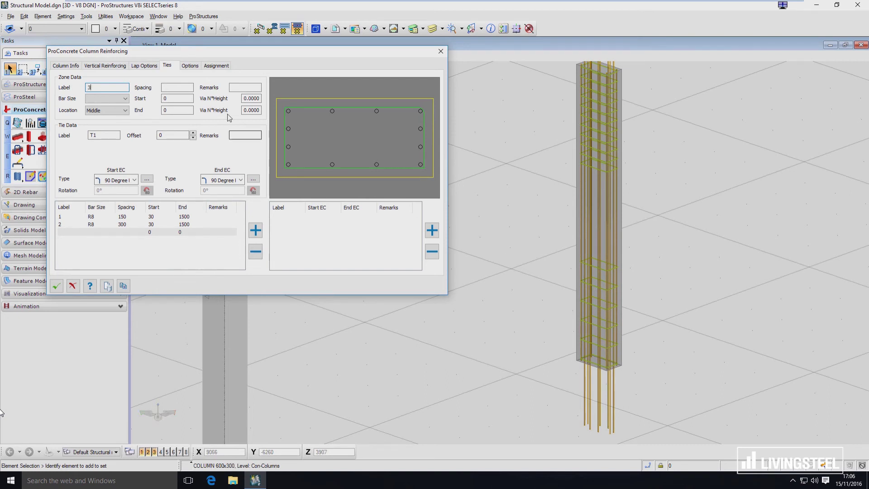
left_click(122, 98)
left_click(121, 118)
left_click(184, 87)
key("Tab")
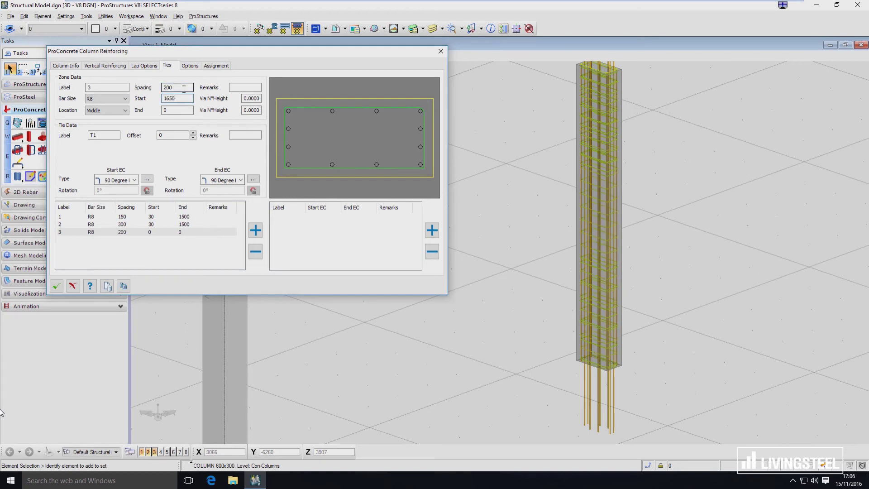
Set zone 3 start 1650 and end 1800, then select row 3
left_click(180, 109)
double_click(168, 110)
left_click(186, 98)
left_click(115, 226)
left_click(125, 233)
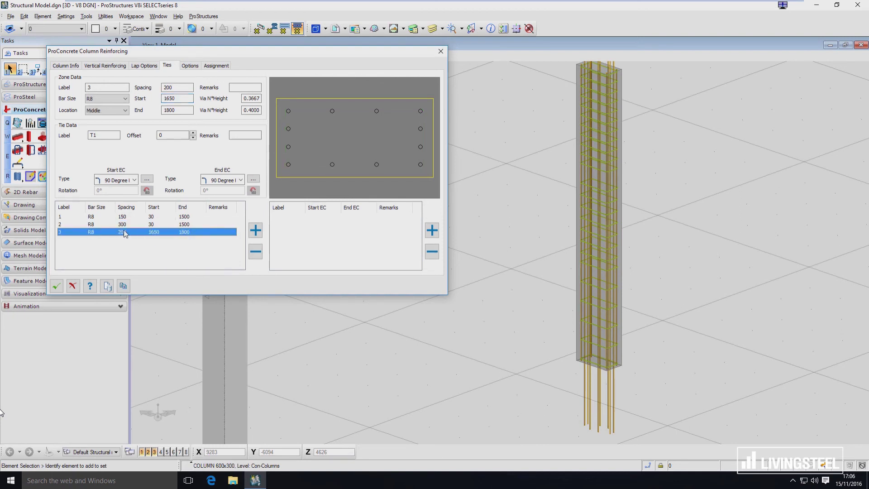
Add an octagonal tie looping the perimeter bars to zone 3, then select zone 2
left_click(432, 231)
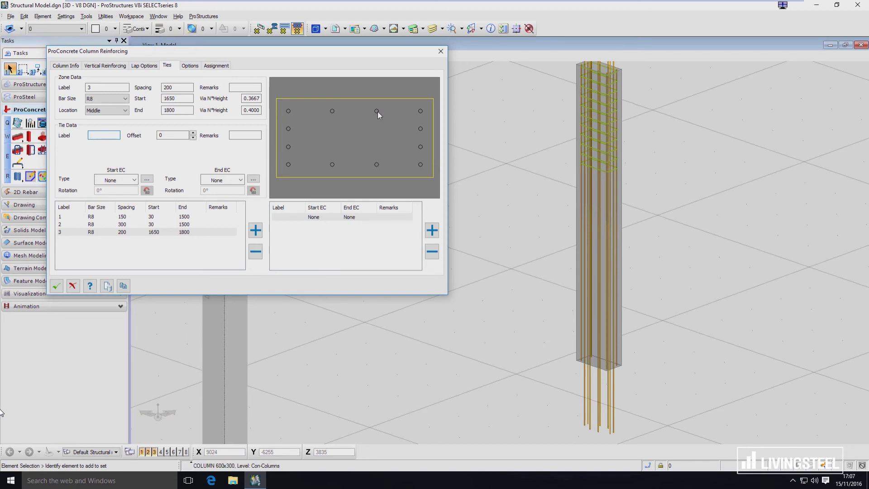
left_click(333, 112)
left_click(290, 129)
left_click(378, 166)
left_click(419, 148)
left_click(377, 111)
scroll(620, 252, "up", 5)
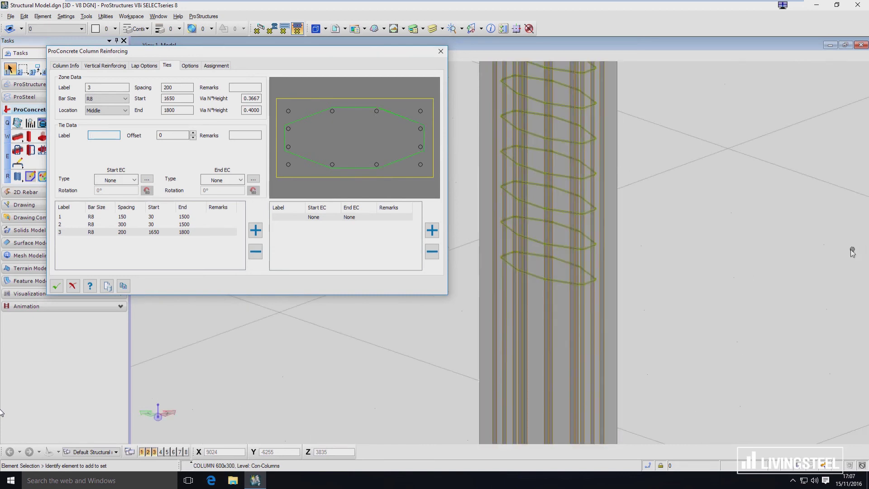
scroll(551, 307, "down", 2)
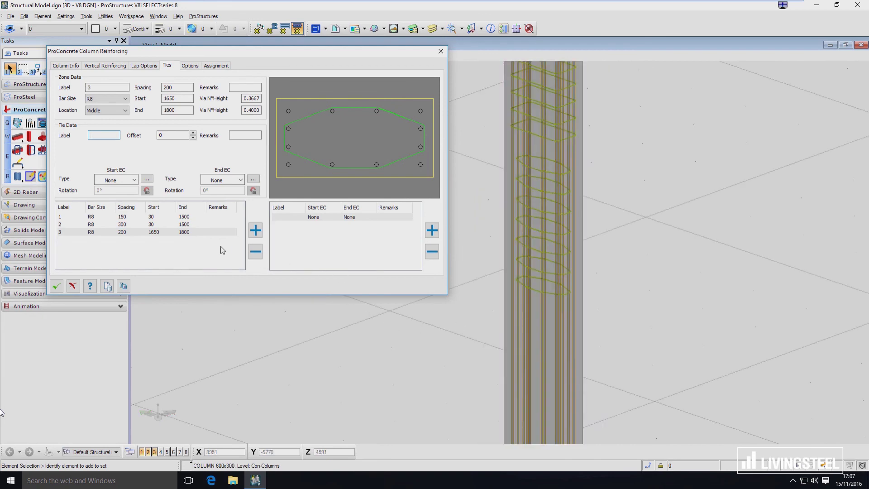
left_click(157, 224)
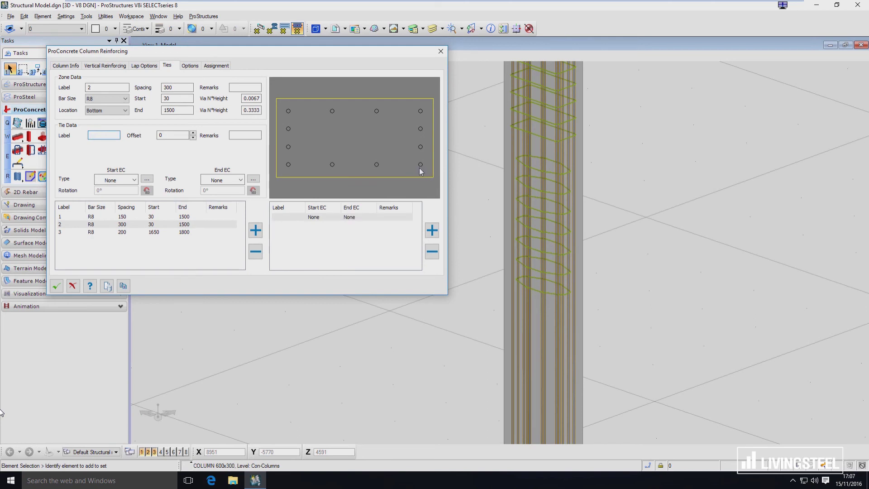
Draw zone 2's rectangular tie around the outer corner bars
left_click(421, 111)
left_click(289, 111)
scroll(601, 165, "down", 5)
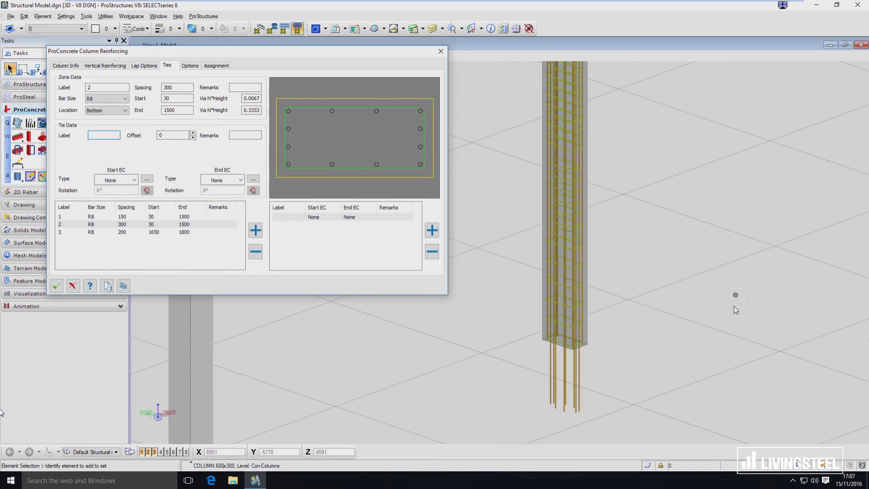
middle_click_drag(735, 295, 728, 324, "shift")
Set both the tie's Start EC and End EC type to 90 Degree Hook
left_click(120, 180)
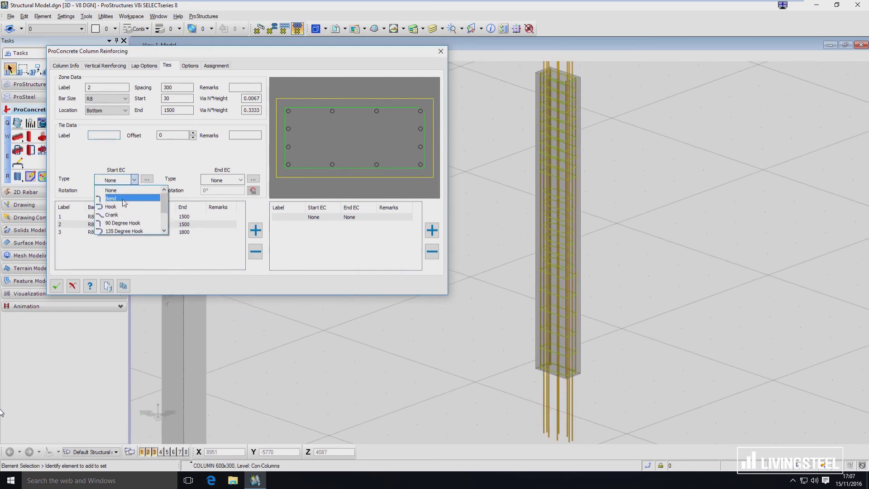
left_click(124, 223)
left_click(222, 180)
left_click(226, 223)
scroll(549, 236, "up", 5)
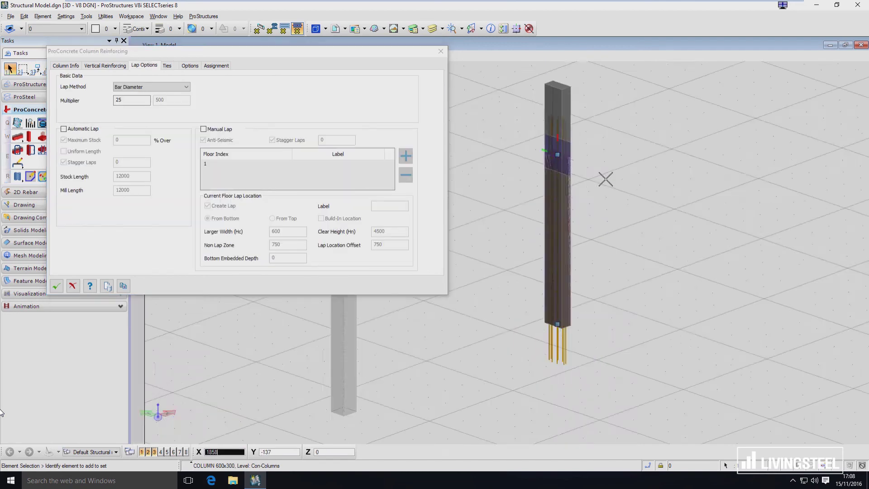
scroll(592, 97, "down", 3)
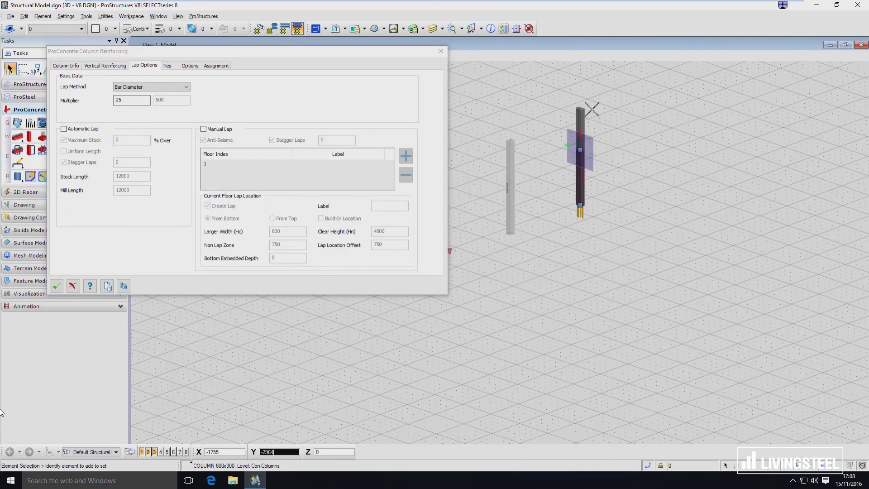
Reposition the view and start cloning this column's reinforcement design
scroll(593, 95, "up", 3)
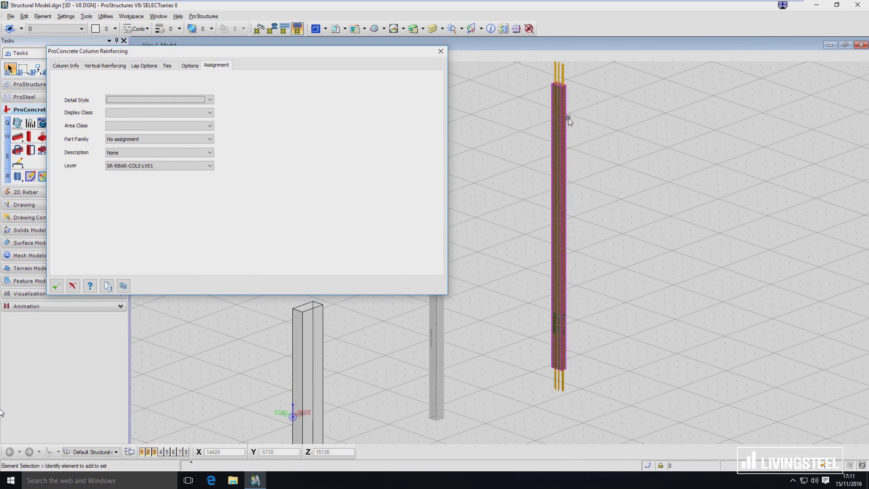
middle_click_drag(597, 154, 413, 306)
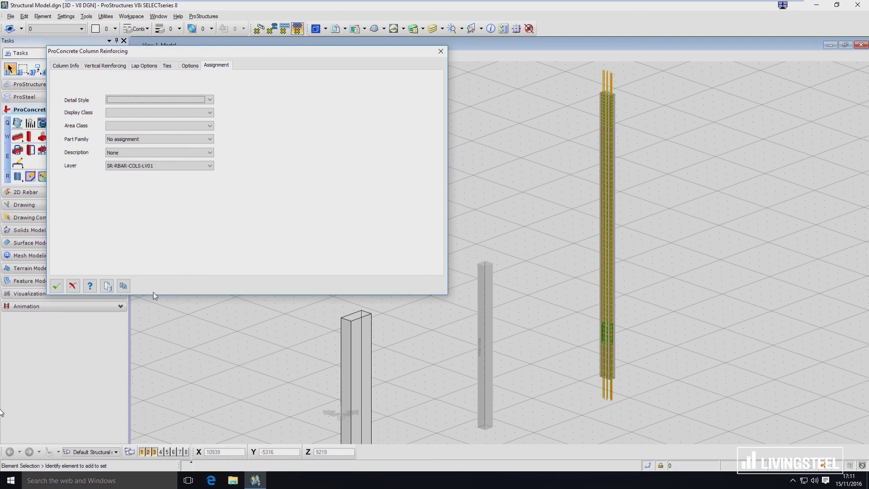
left_click(124, 287)
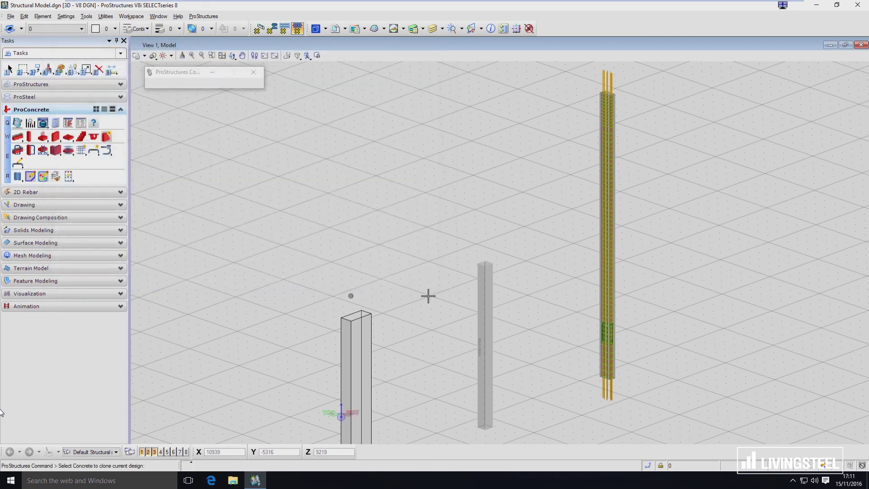
Clone the reinforcement onto the middle and left columns and accept the settings
left_click(484, 266)
middle_click_drag(548, 324, 547, 243, "shift")
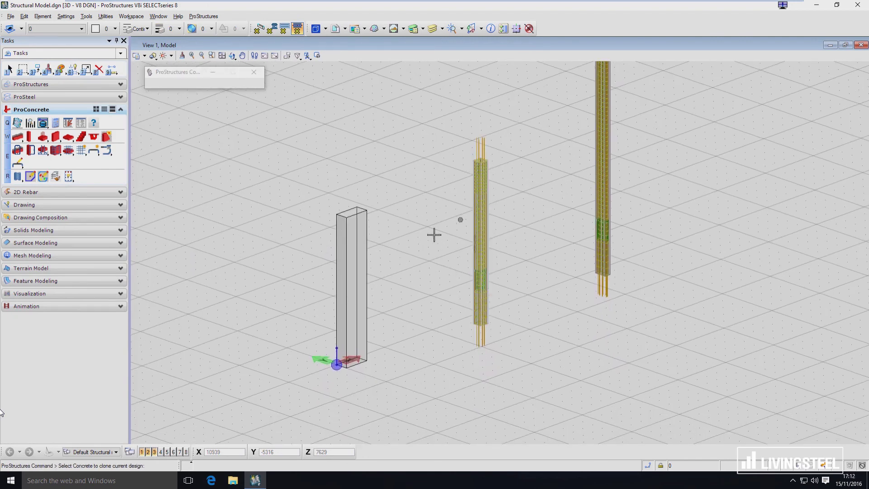
left_click(365, 211)
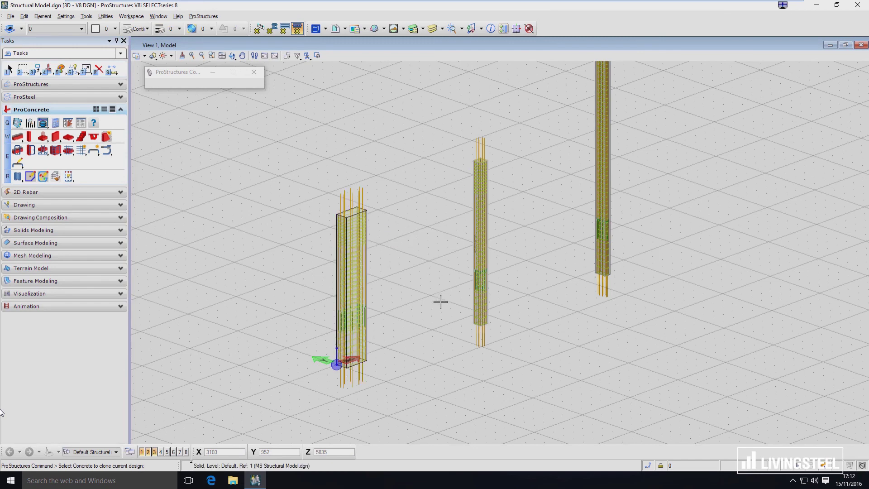
scroll(430, 331, "up", 2)
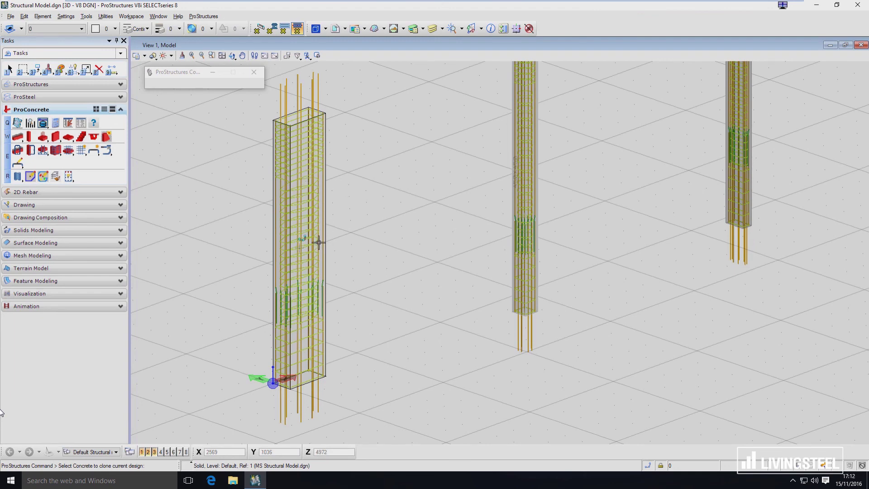
right_click(398, 247)
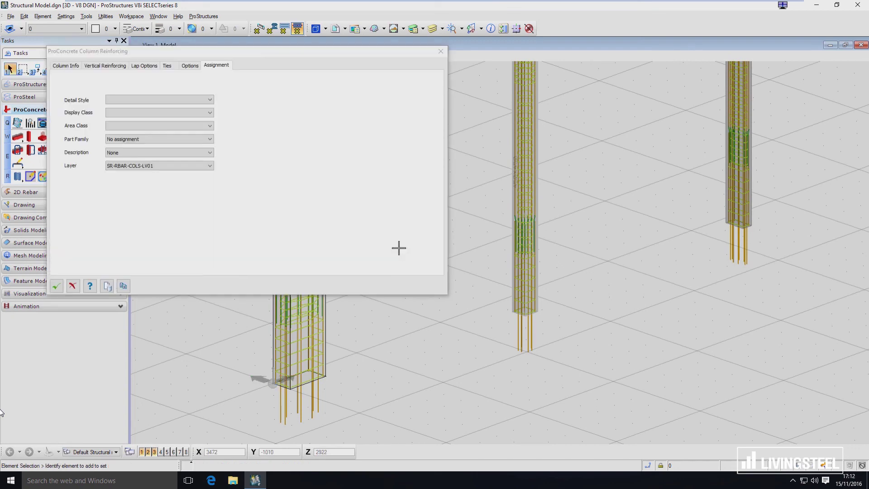
left_click(56, 286)
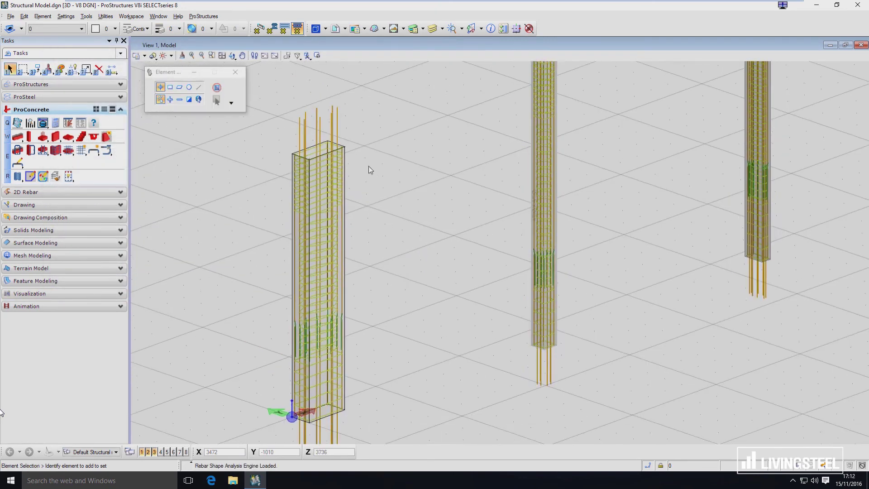
Open the centre column's Concrete Shape Properties
scroll(605, 164, "up", 5)
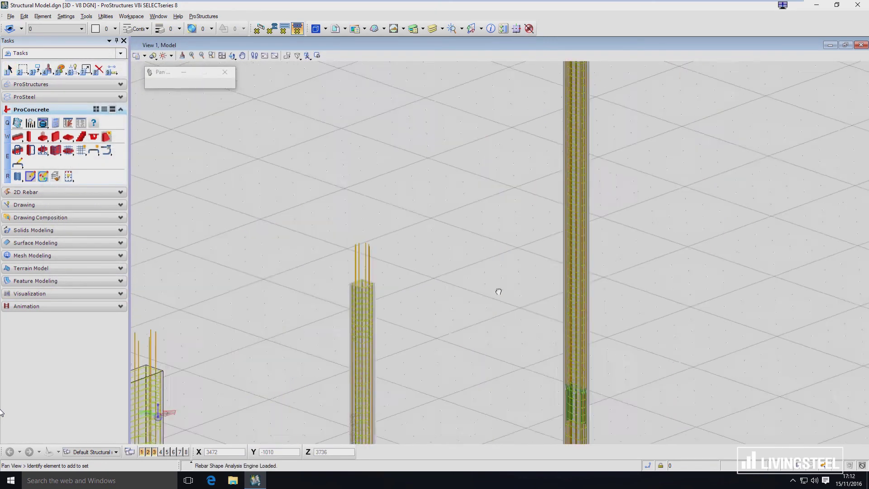
scroll(605, 150, "down", 4)
scroll(521, 165, "up", 5)
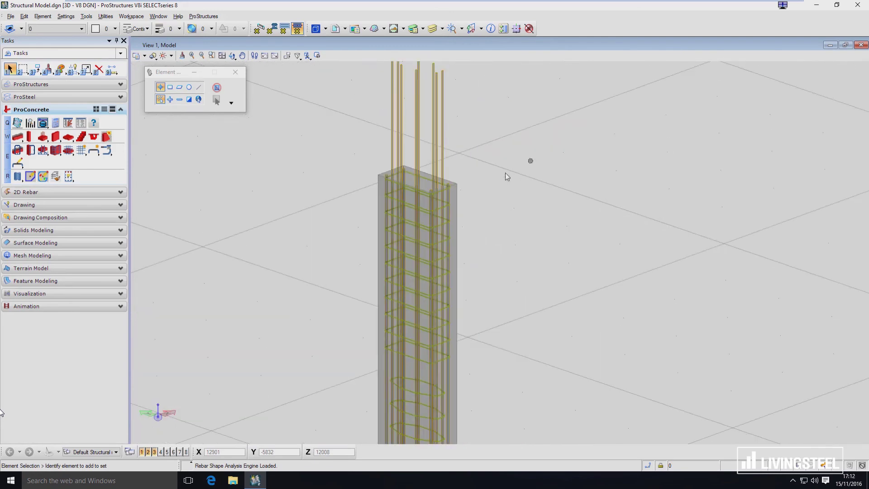
left_click(459, 186)
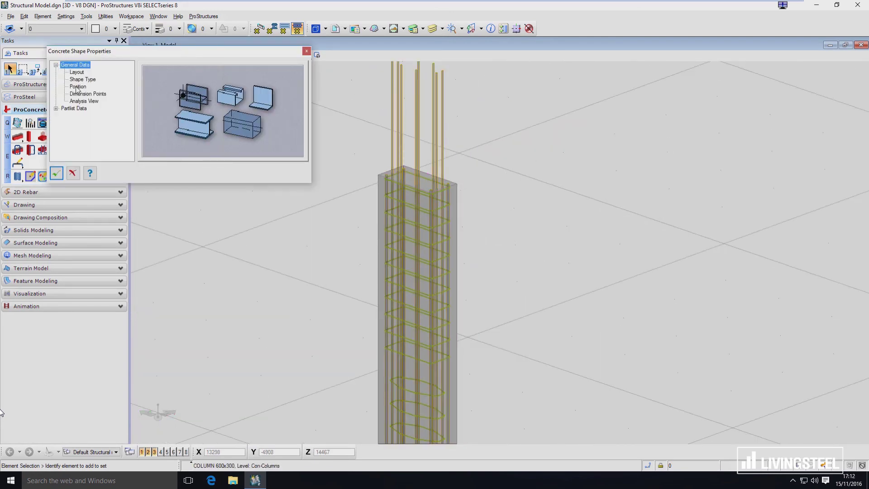
Widen the centre column's rectangular section from 300 to 600, making it 600 × 600
left_click(78, 86)
left_click(78, 94)
left_click(82, 80)
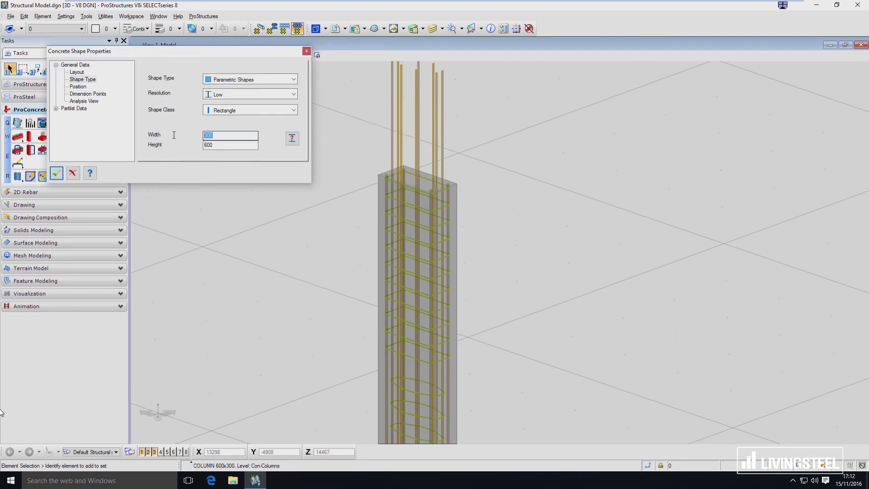
key("Tab")
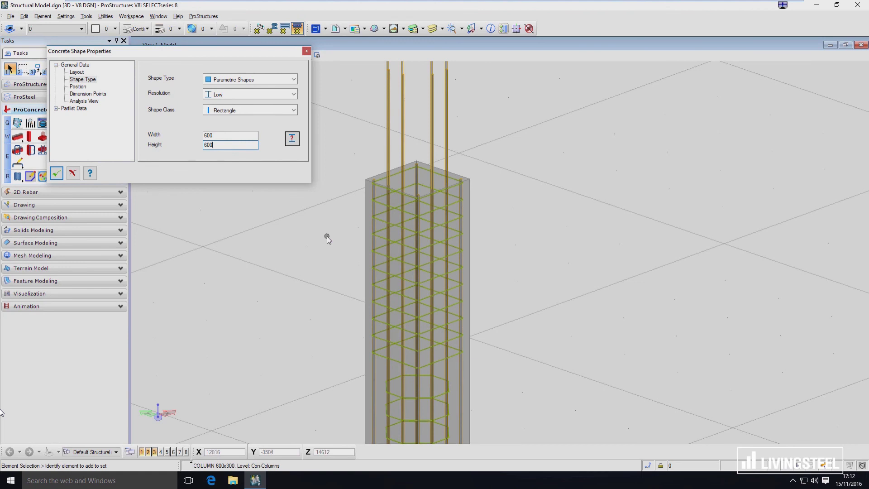